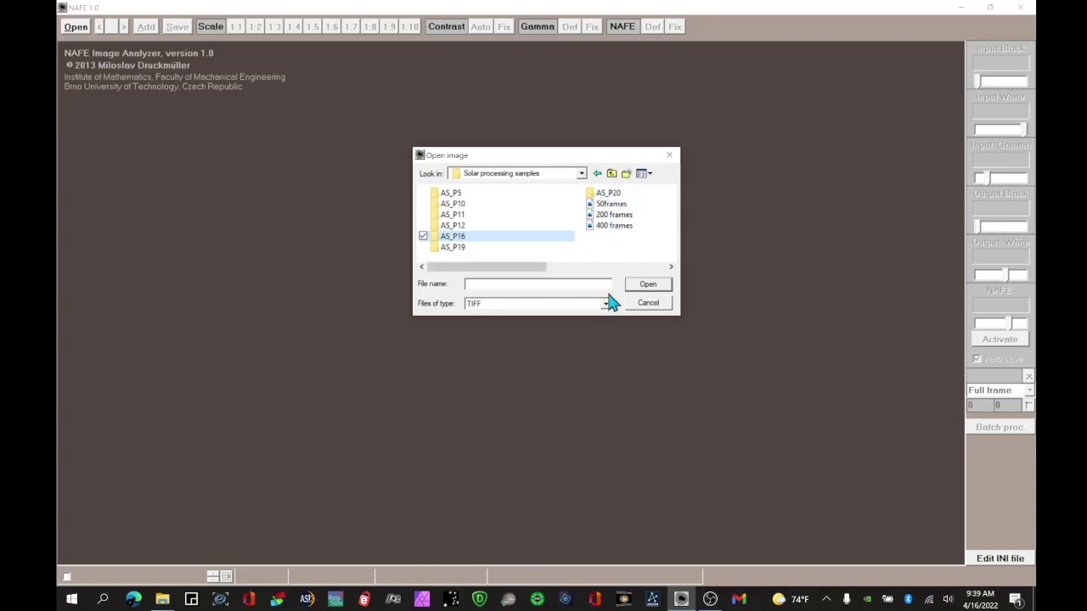
Open the TIFF image long filament_lapl4_ap2428 from the AS_P16 folder
click(606, 304)
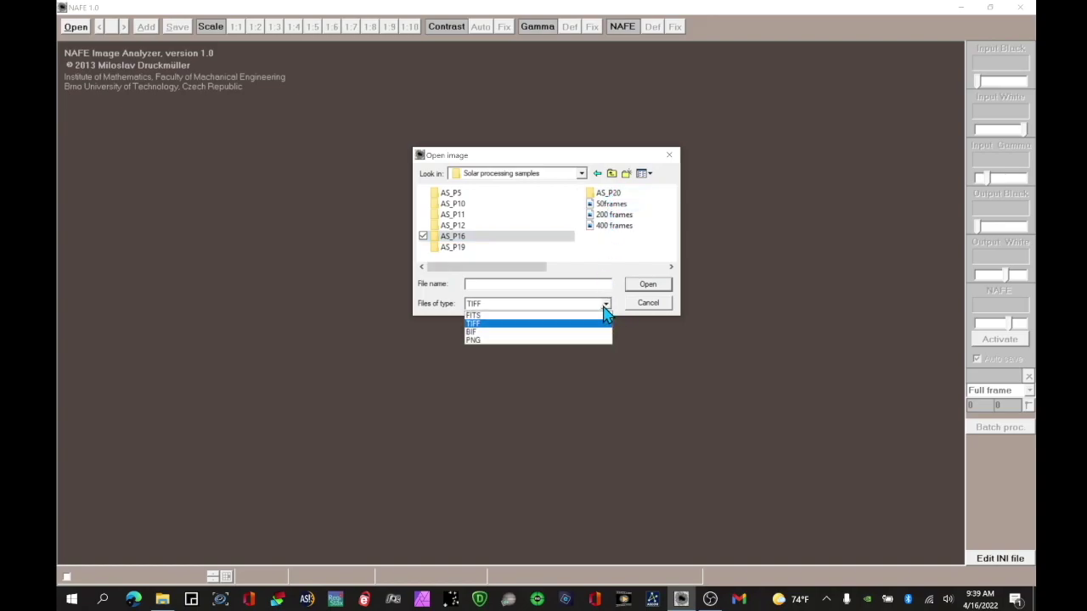
click(532, 325)
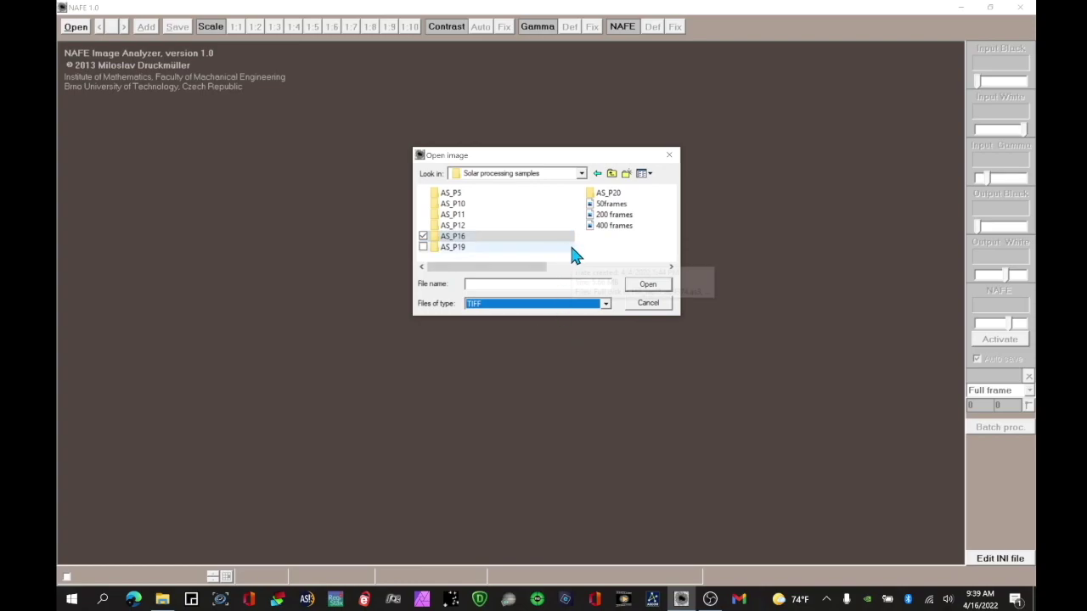
click(450, 238)
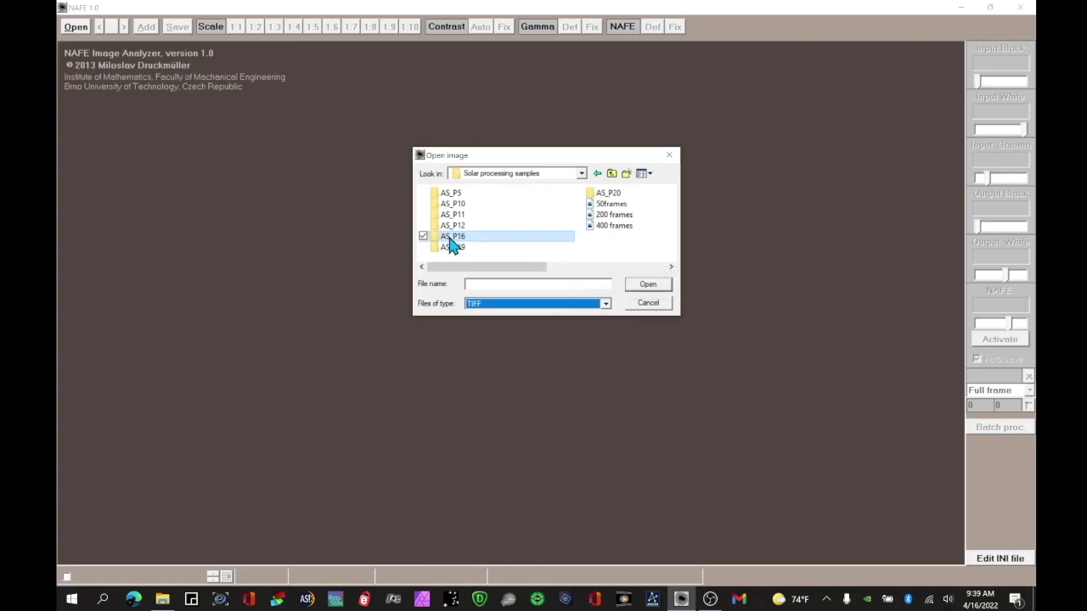
double_click(453, 244)
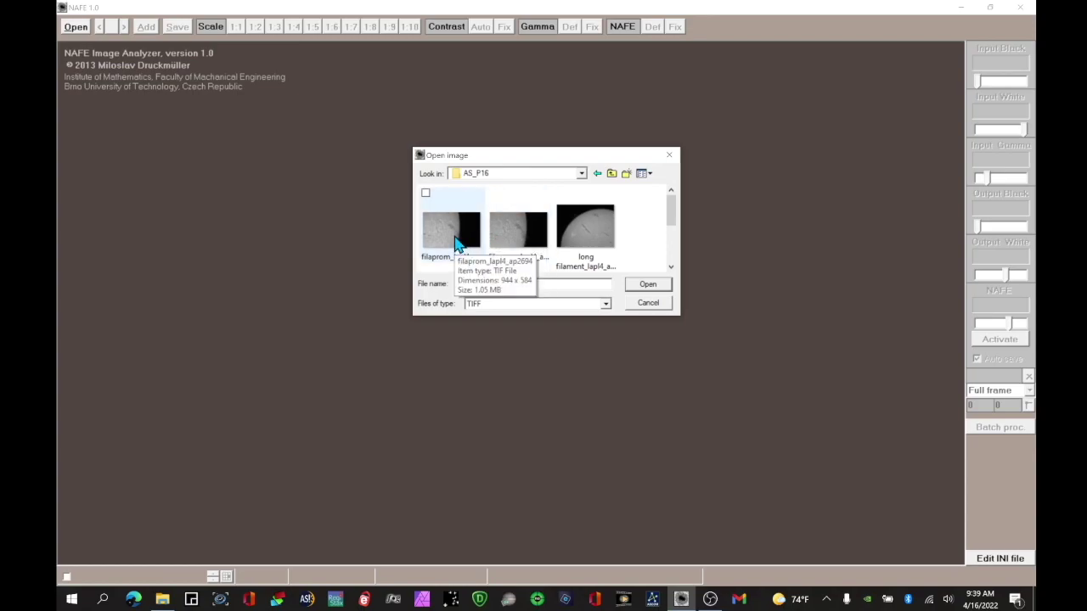
double_click(582, 239)
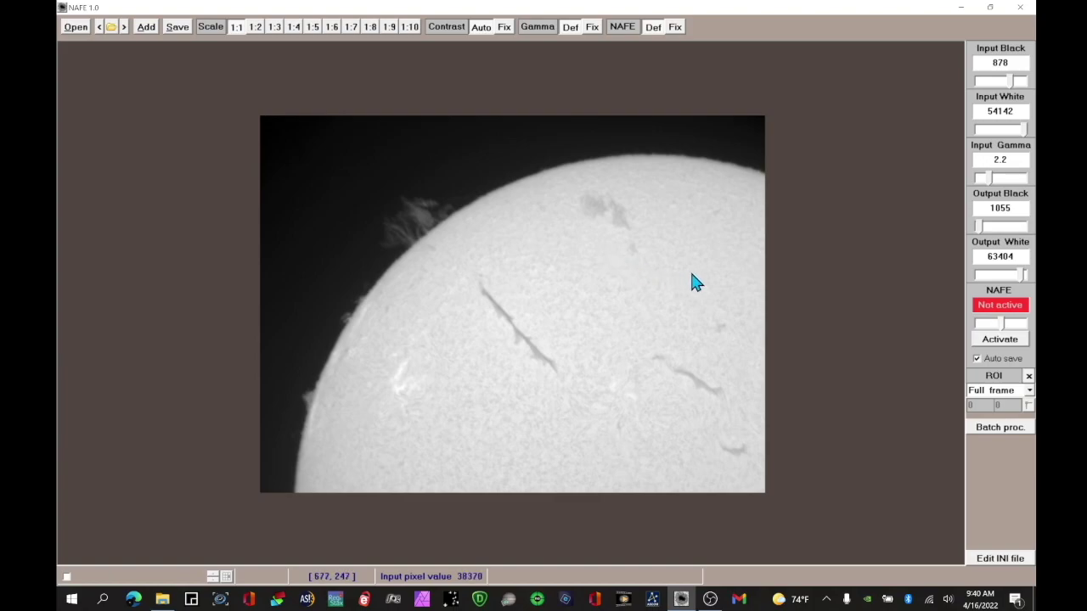
Activate NAFE processing on the long filament image and set its input gamma to 1.7
click(1010, 348)
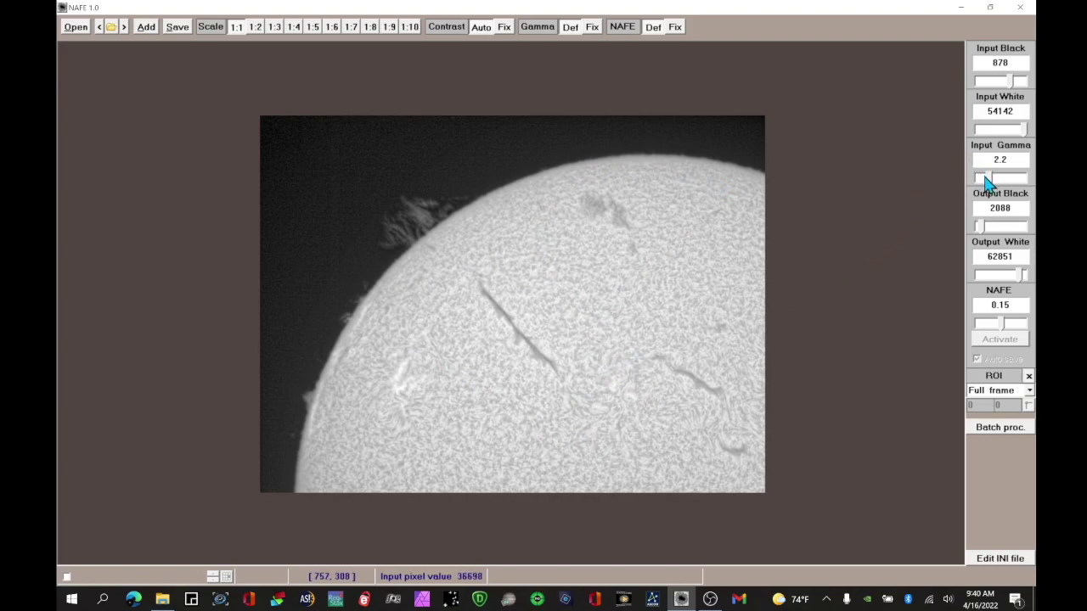
drag(988, 179, 972, 186)
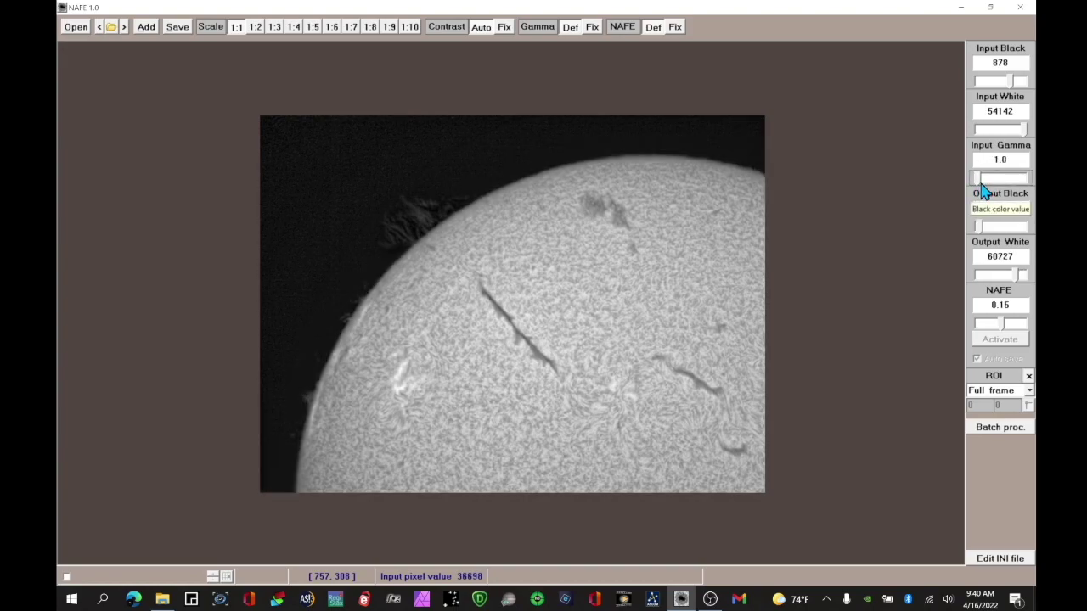
drag(973, 185, 987, 183)
drag(988, 191, 982, 185)
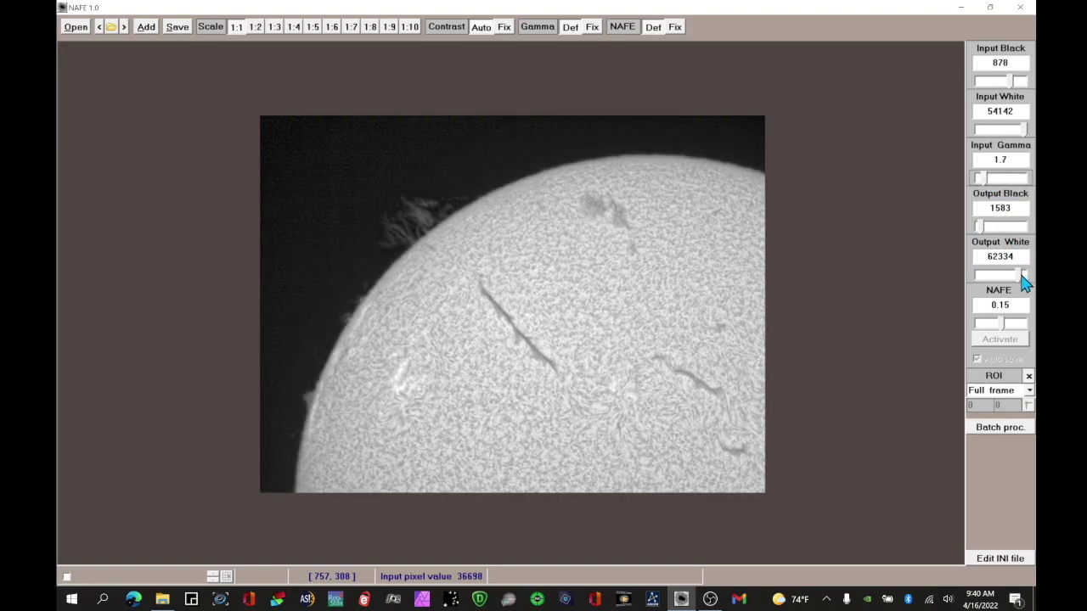
Set the output white to 65535 and adjust the NAFE weight to 0.19
click(1026, 277)
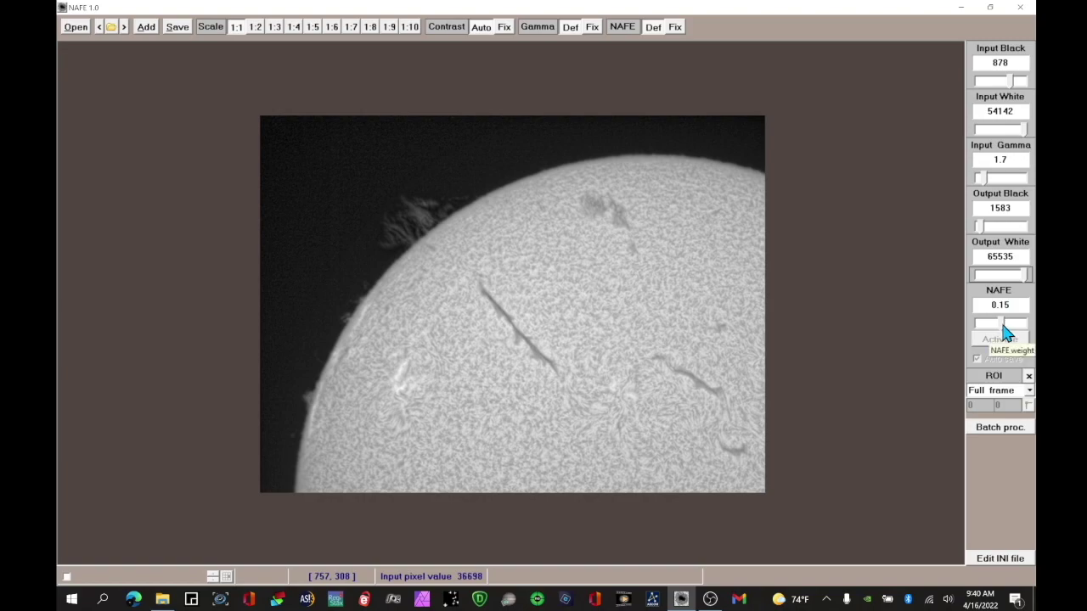
drag(1003, 330, 1035, 340)
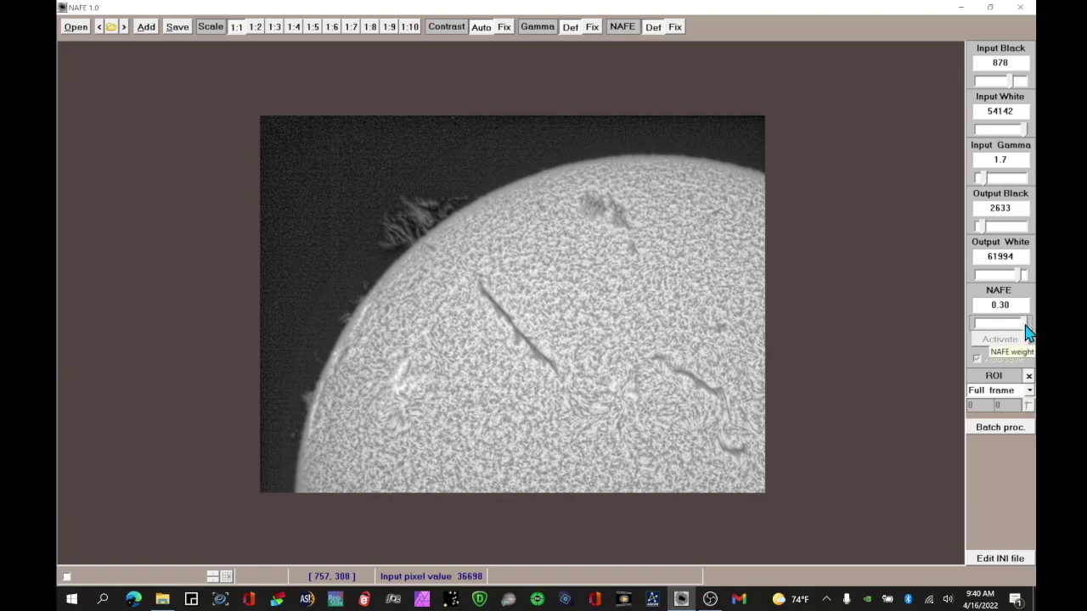
drag(1020, 326, 1007, 328)
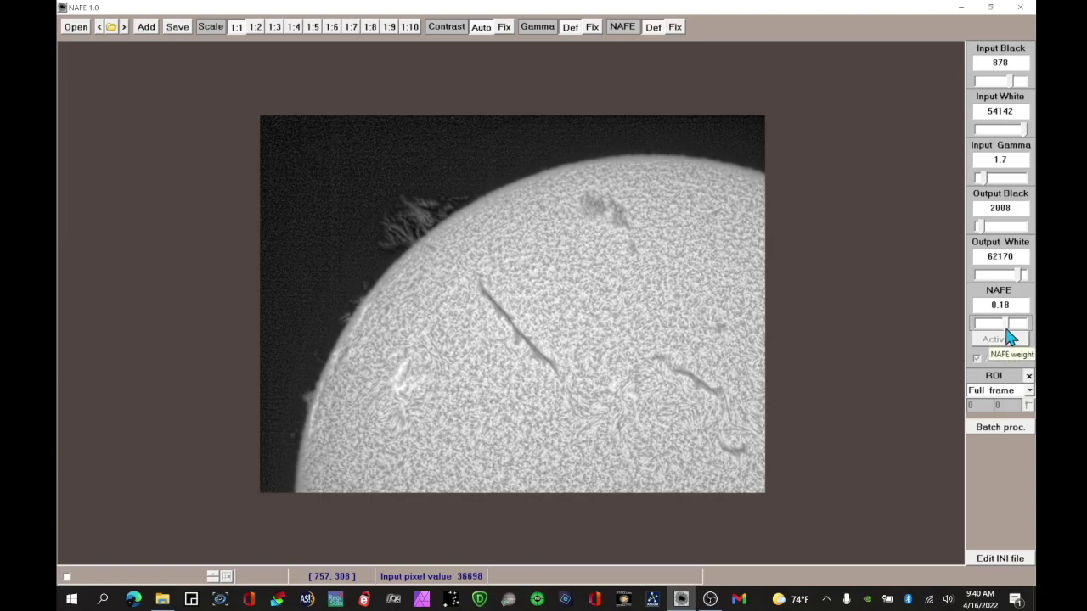
drag(1007, 328, 1010, 329)
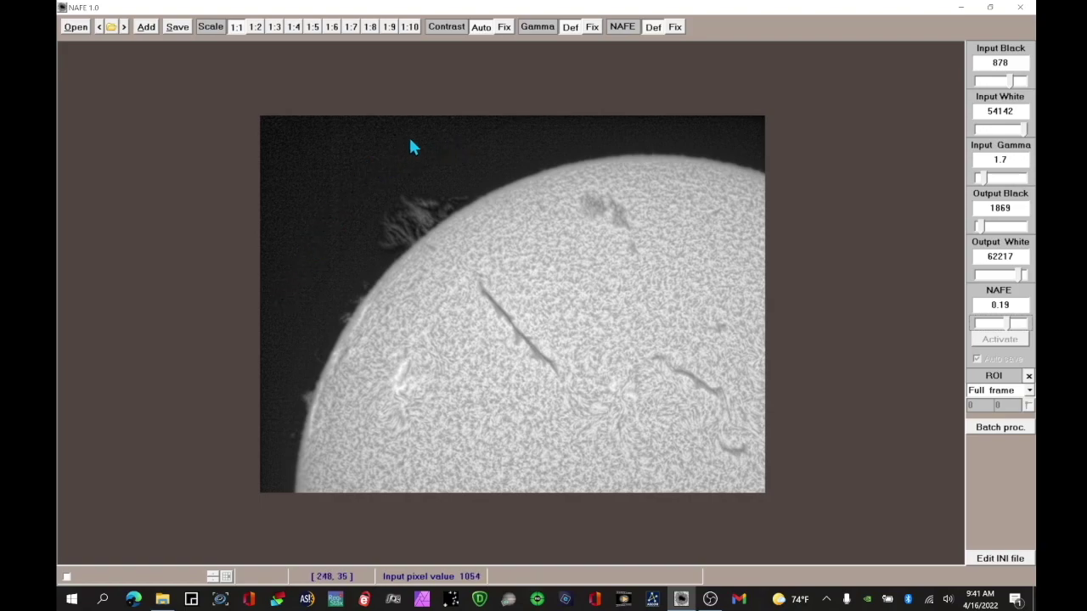
Save the processed image as long filament_lapl4_ap2428_proc in PNG format, full frame at full resolution
click(178, 28)
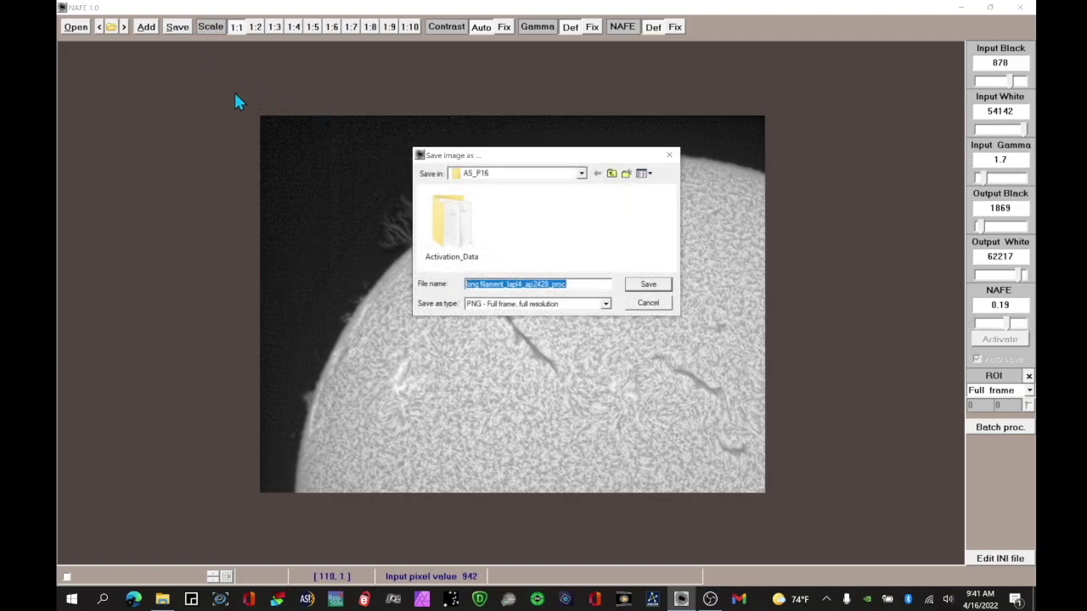
click(607, 306)
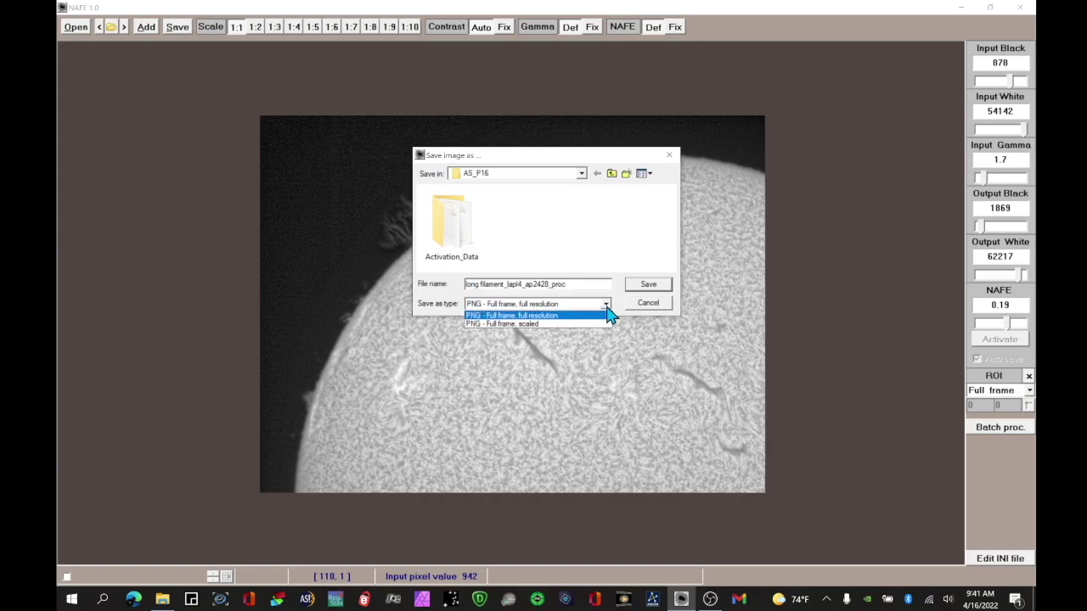
click(610, 314)
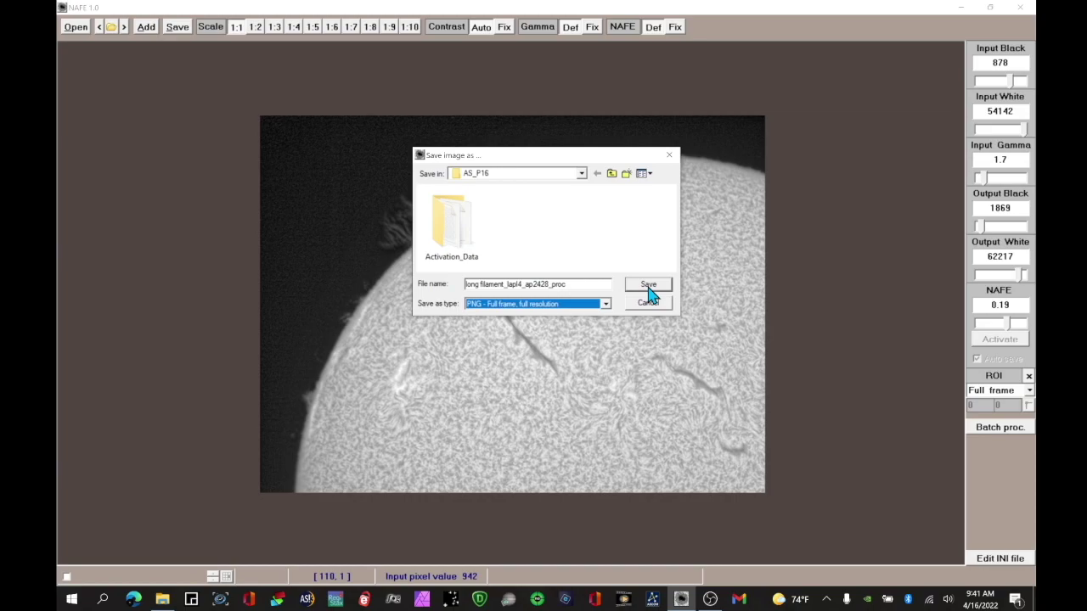
click(649, 287)
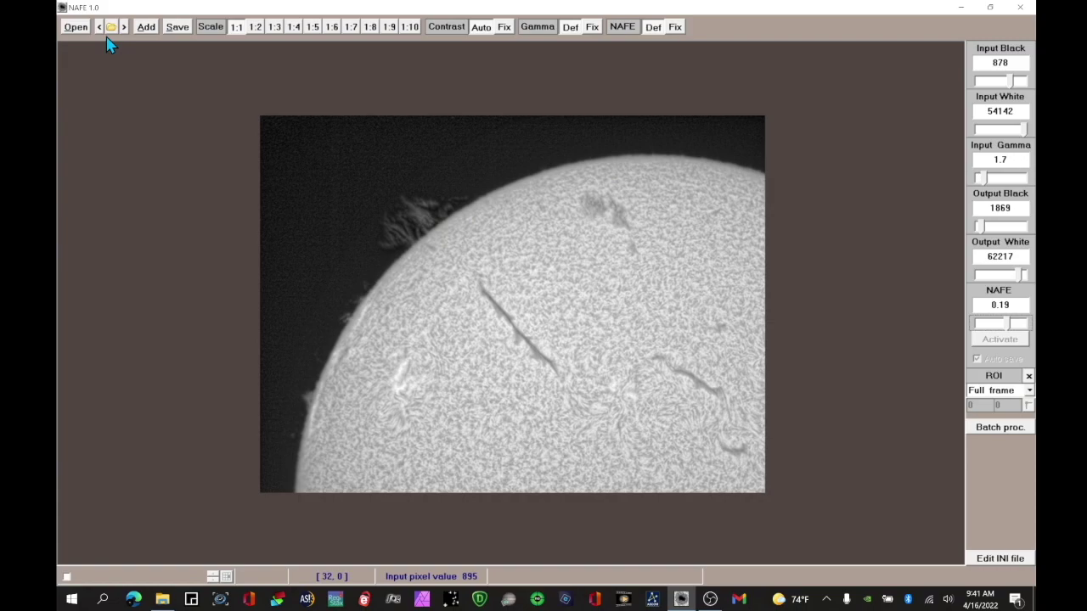
Open the image filaprom_lapl4_ap2694 and activate NAFE processing on it
click(77, 27)
click(513, 251)
click(647, 285)
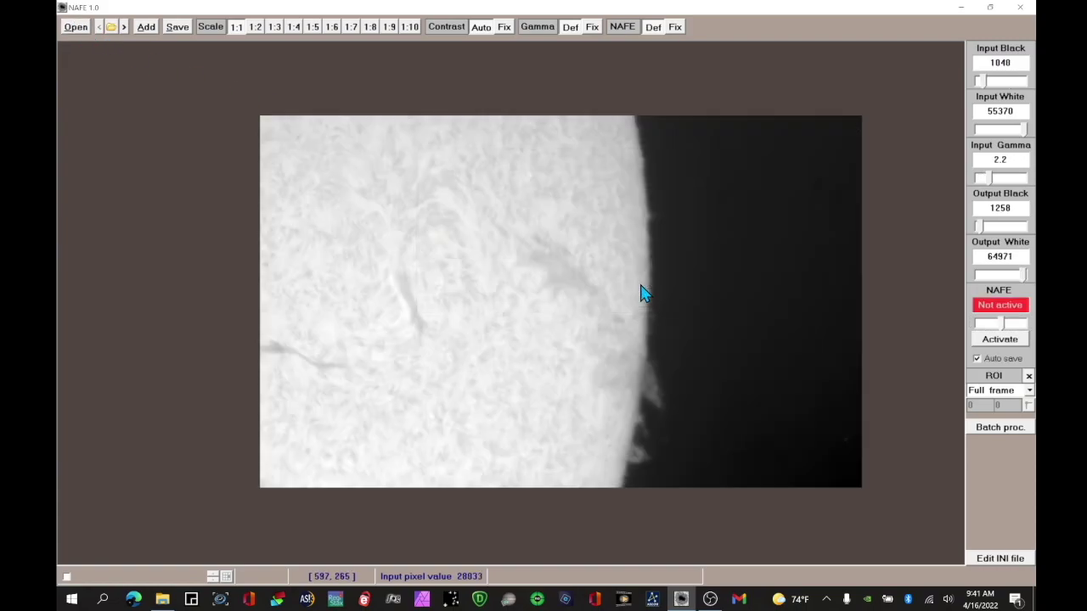
click(992, 341)
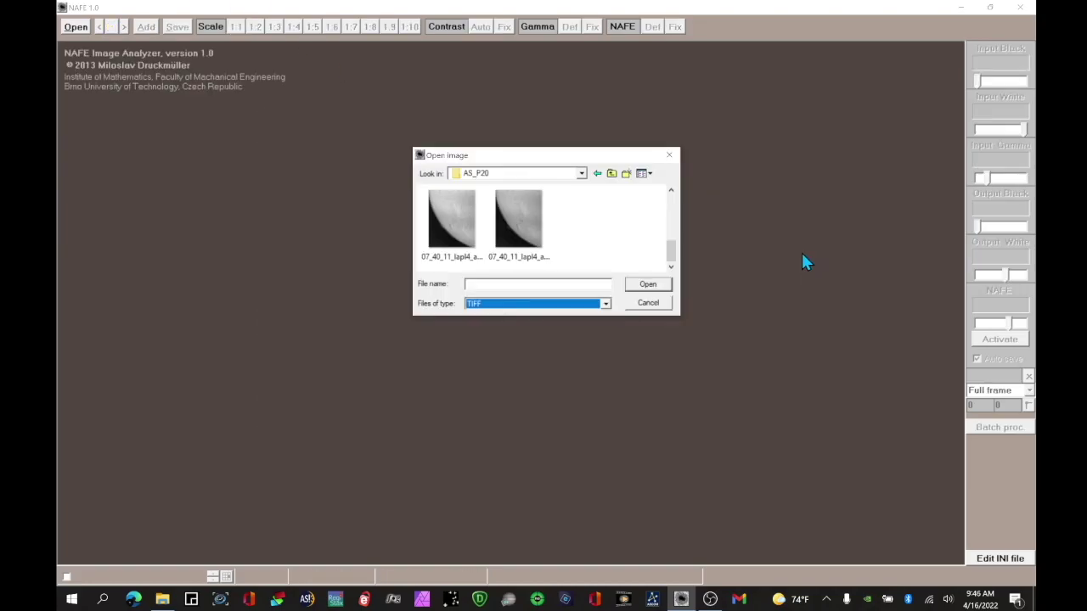
Open the TIFF image 07_40_11_lapl4_ap1546 from the AS_P20 folder and activate NAFE processing on it
click(463, 225)
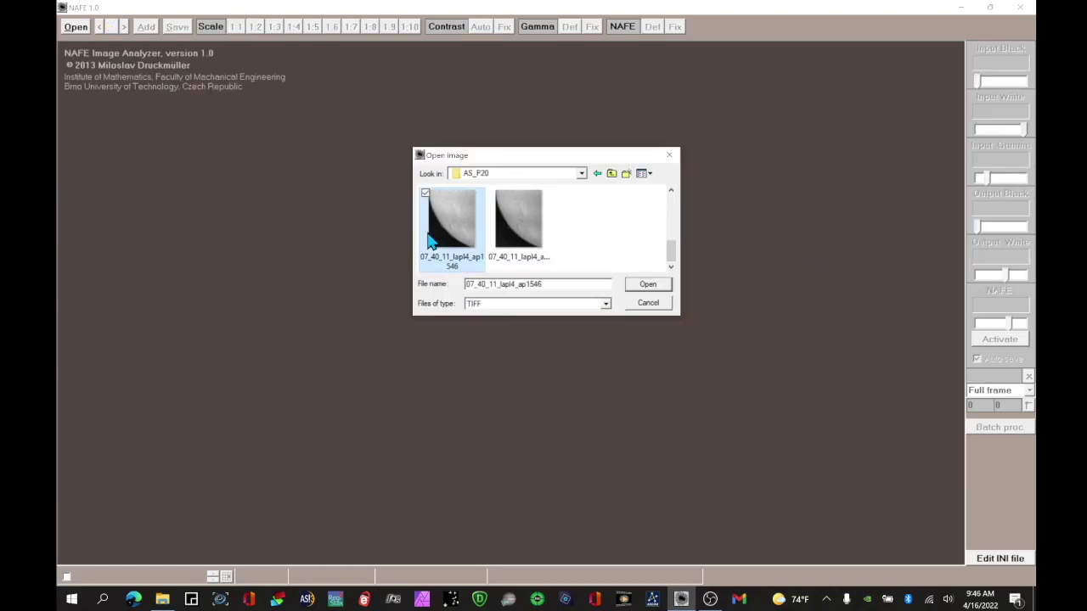
click(648, 286)
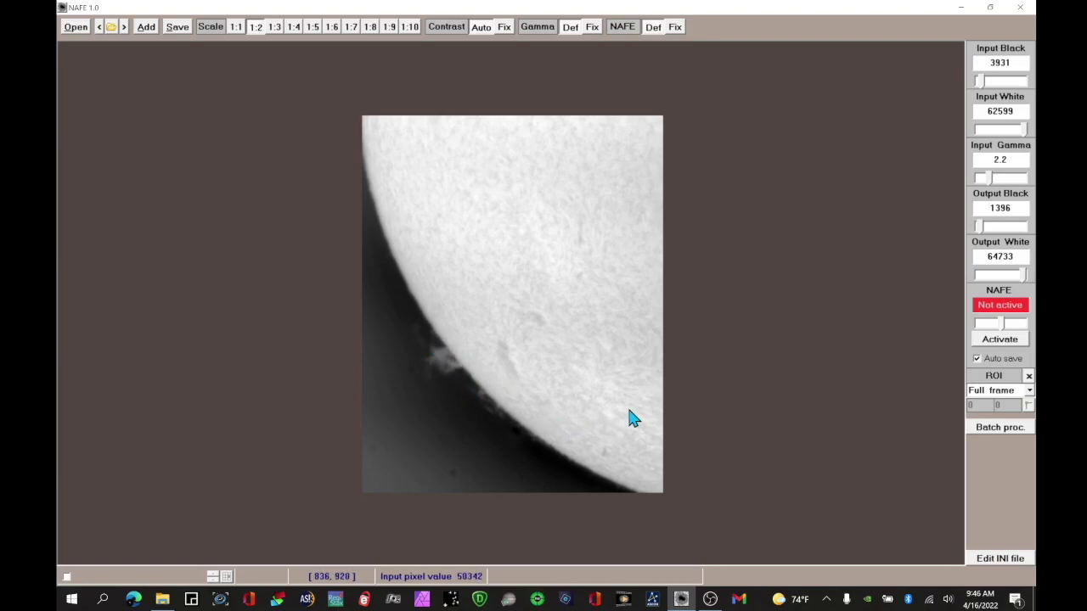
click(997, 343)
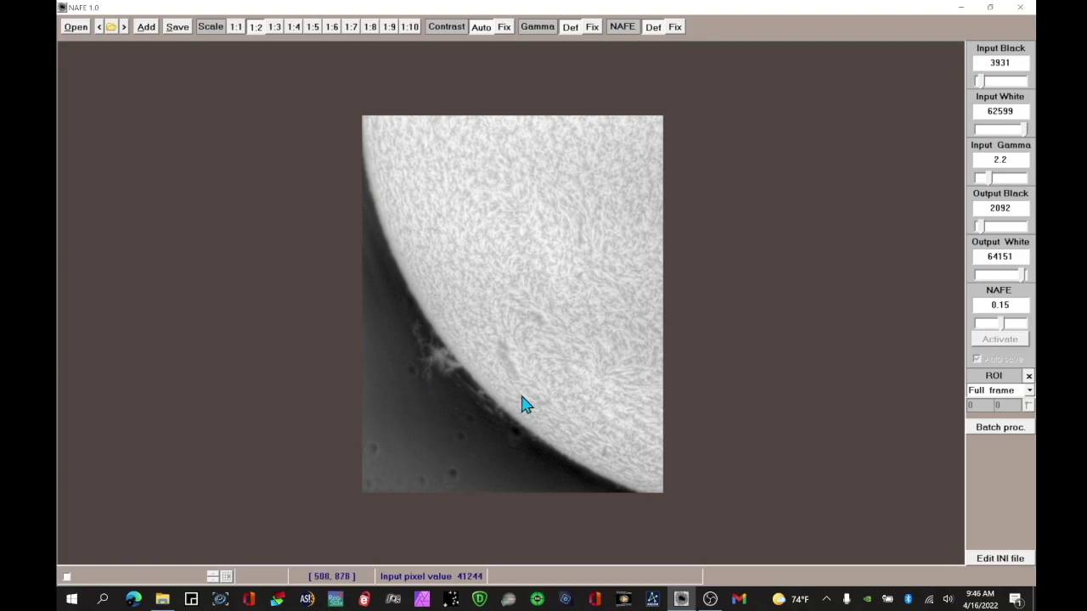
Set the input gamma to 1.8 and raise the NAFE weight slightly
drag(992, 178, 983, 179)
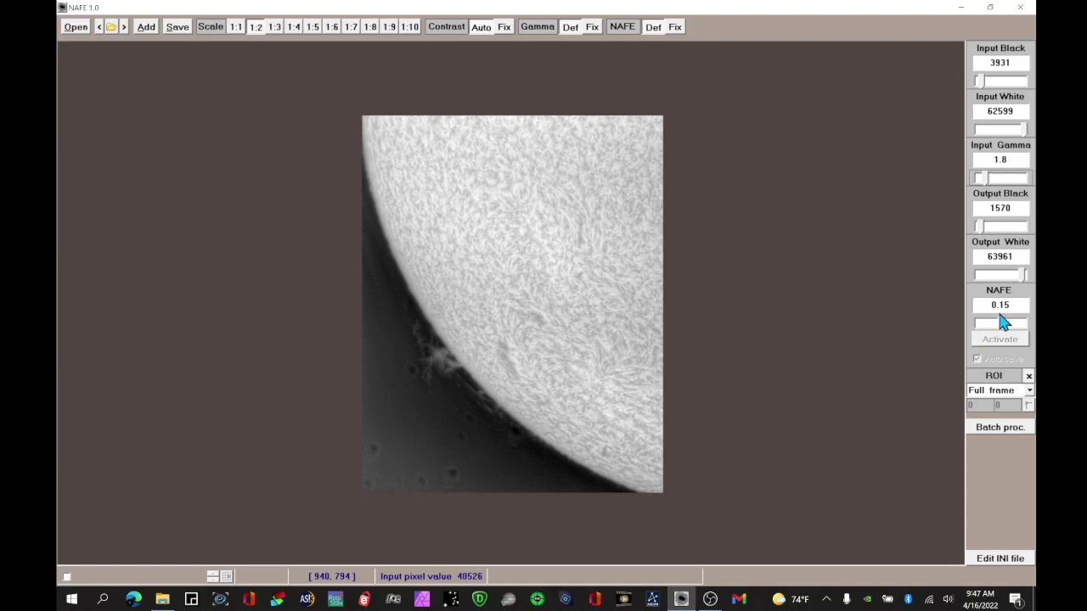
drag(1004, 331, 1013, 333)
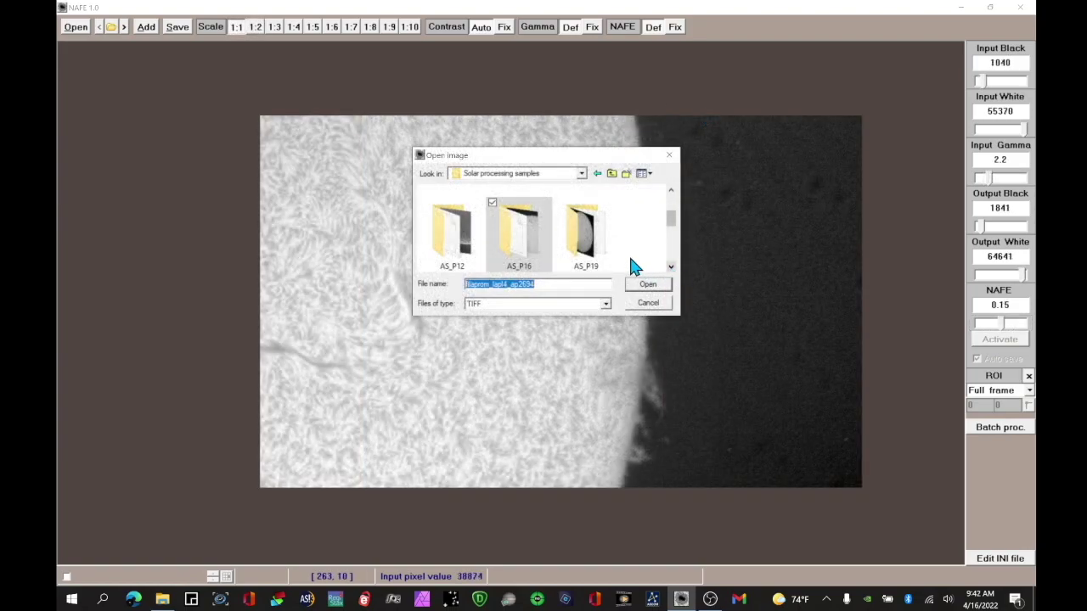
Open the TIFF image Full disk in HA_lapl3_ap9374 from the AS_P19 folder and activate NAFE processing on it
double_click(599, 244)
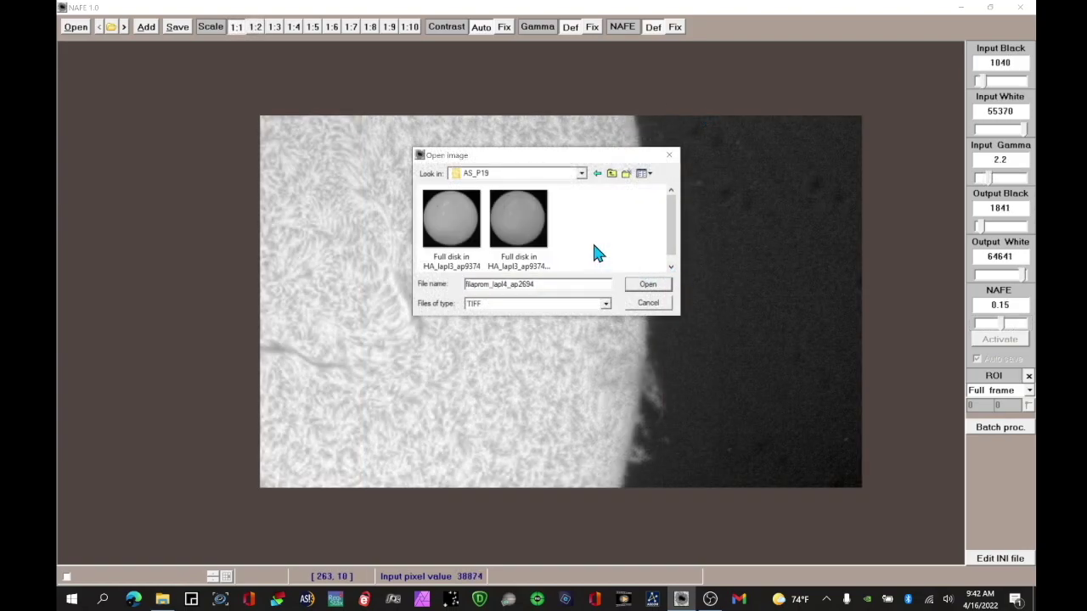
click(448, 222)
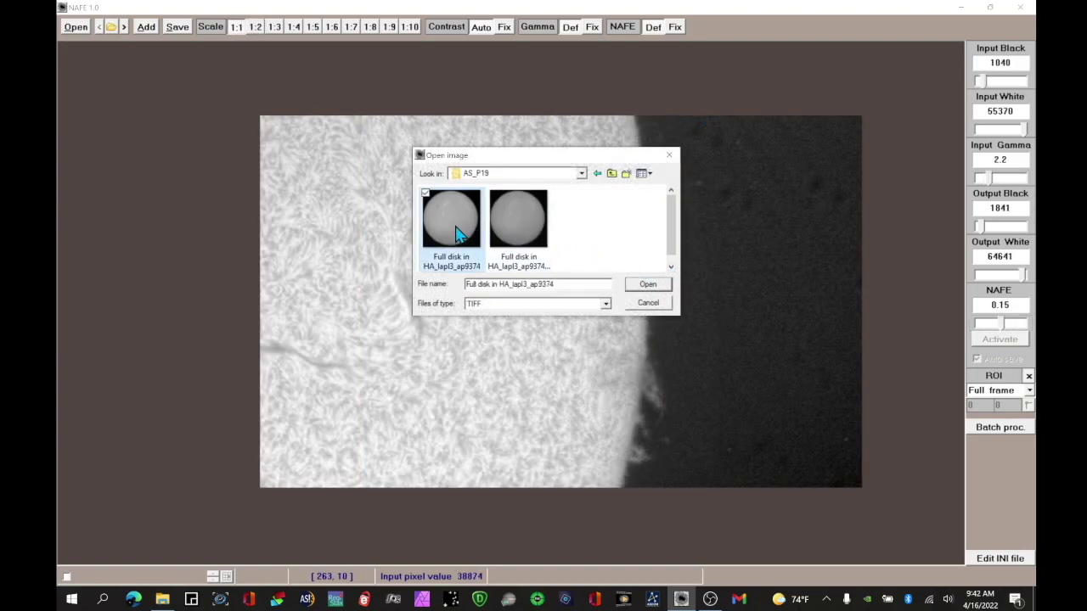
click(649, 284)
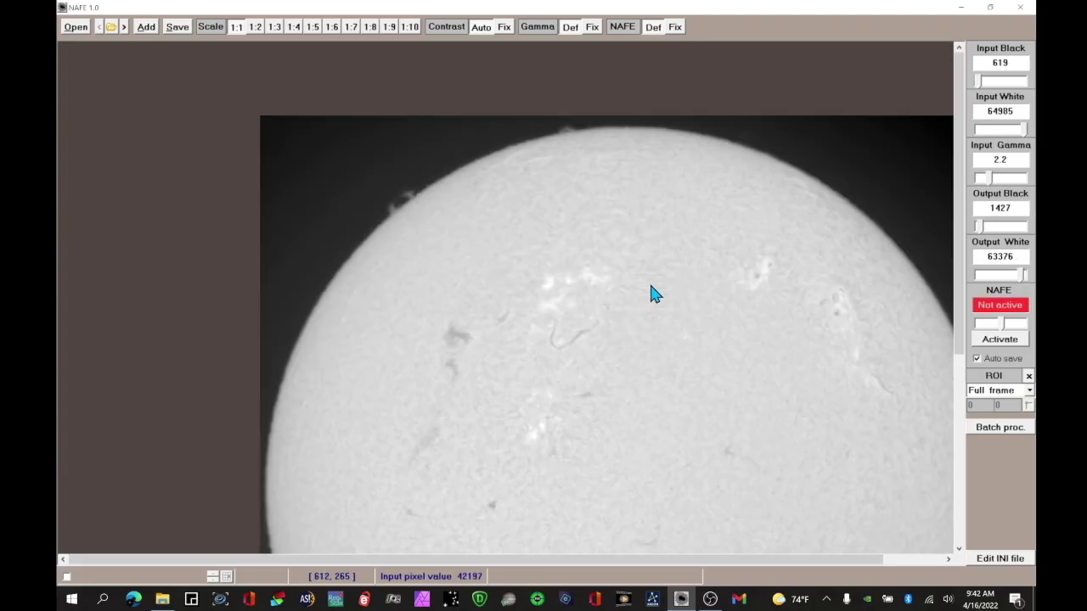
click(1000, 339)
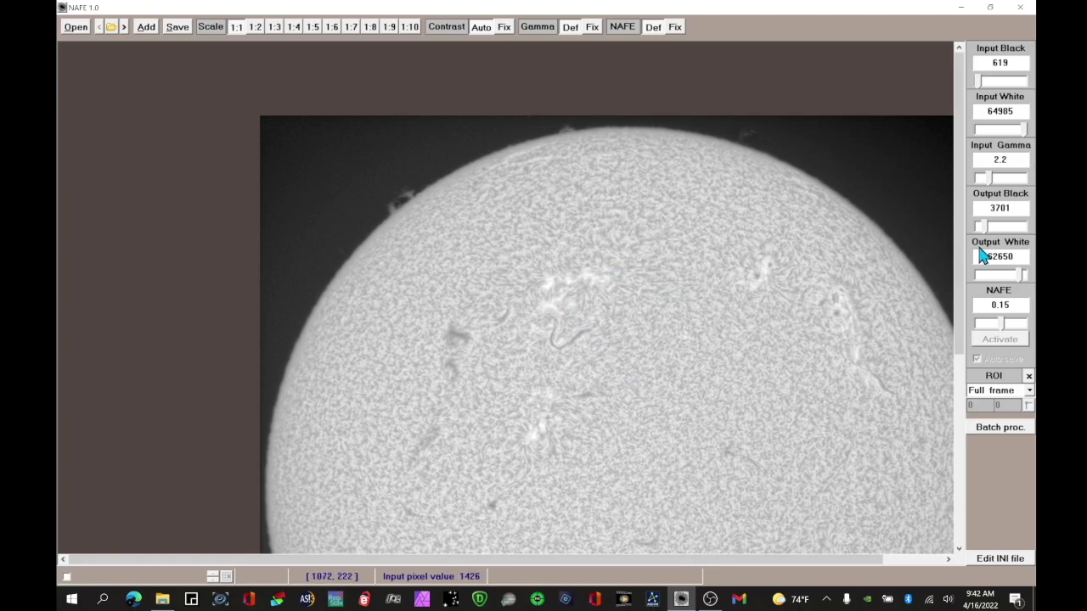
Set the region of interest on the full-disk image to 640 x 480
drag(965, 266, 976, 403)
click(976, 395)
click(985, 410)
Set the full-disk image's NAFE weight to 0.20 and its input gamma to 1.6
drag(959, 425, 1008, 327)
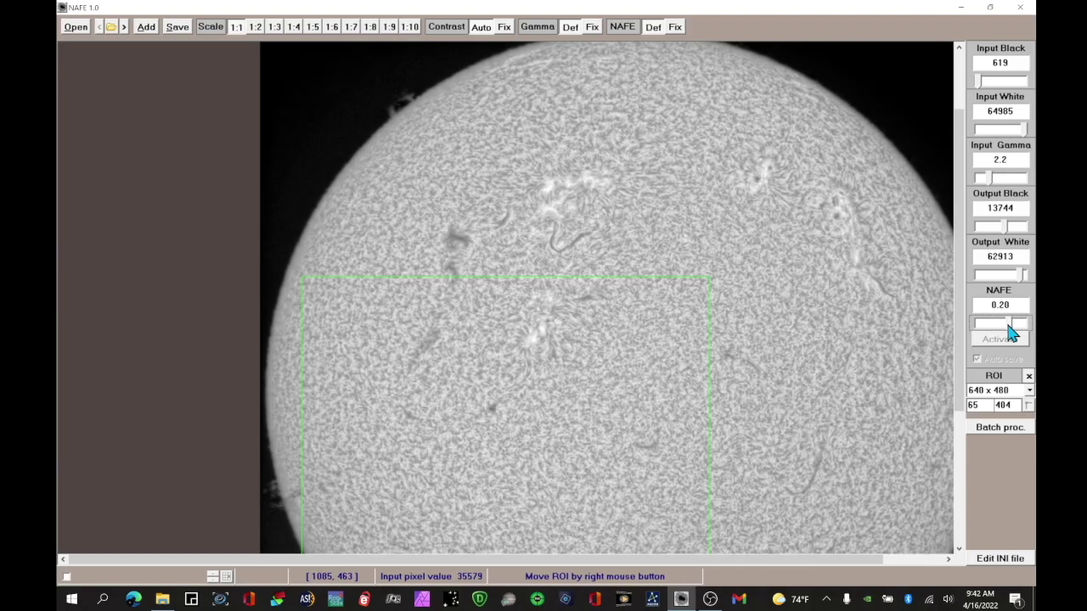
drag(990, 181, 983, 182)
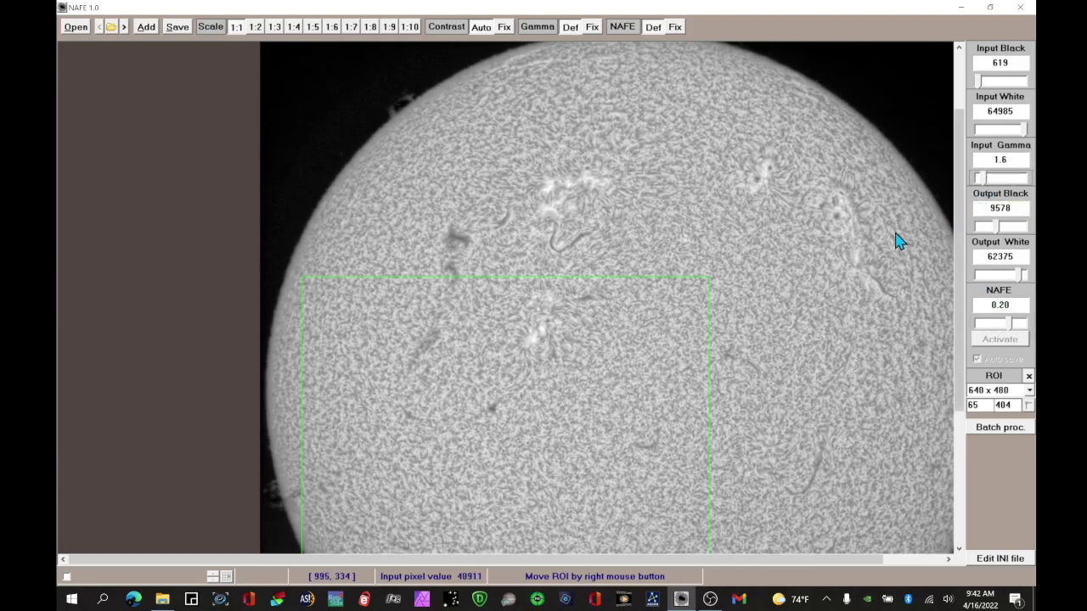